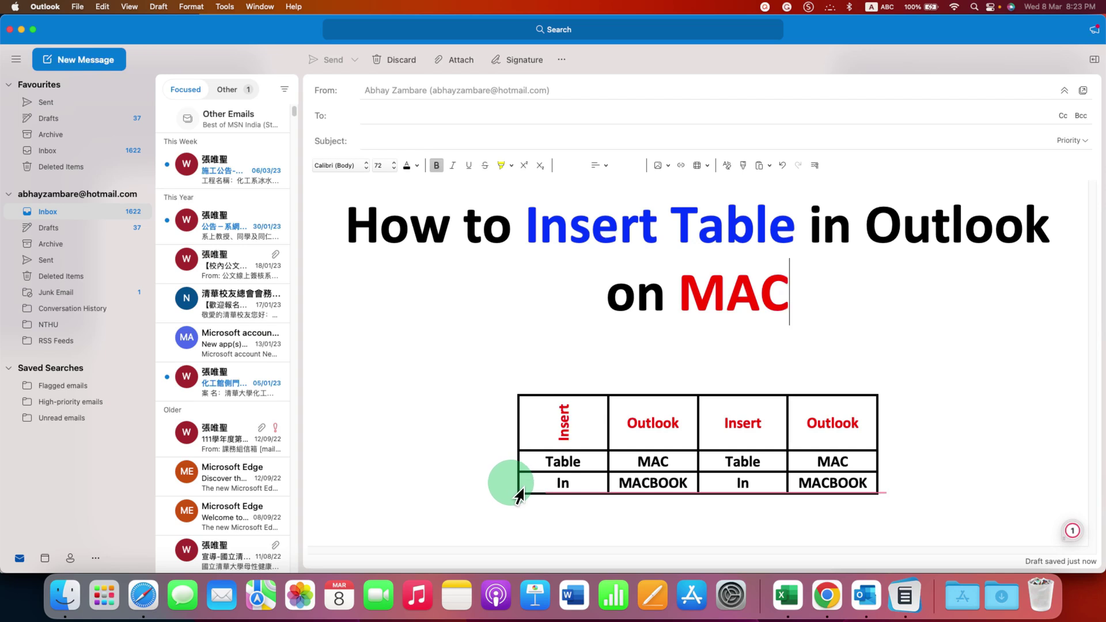
- Remove the example table with undo, leaving only the 'How to Insert Table in Outlook on MAC' heading
drag(520, 494, 556, 437)
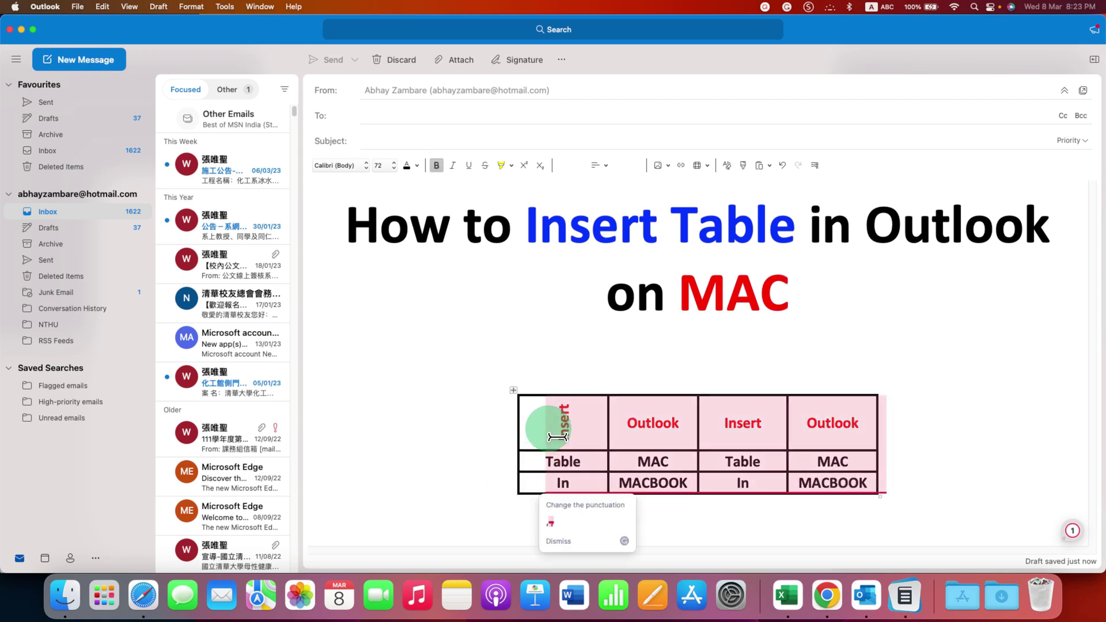
click(680, 423)
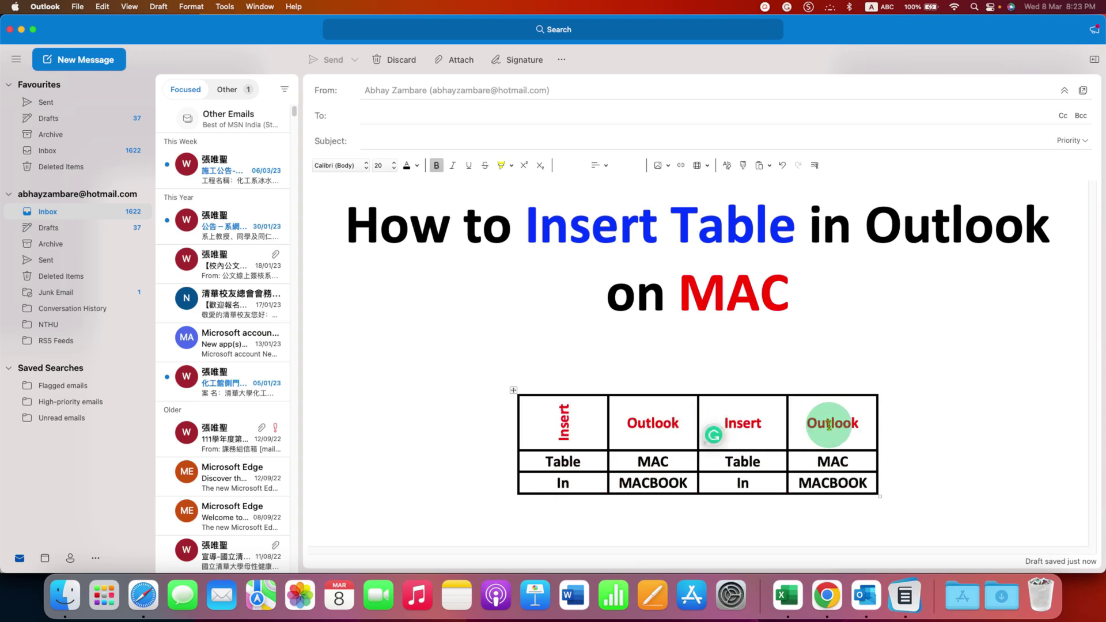
key(super+z)
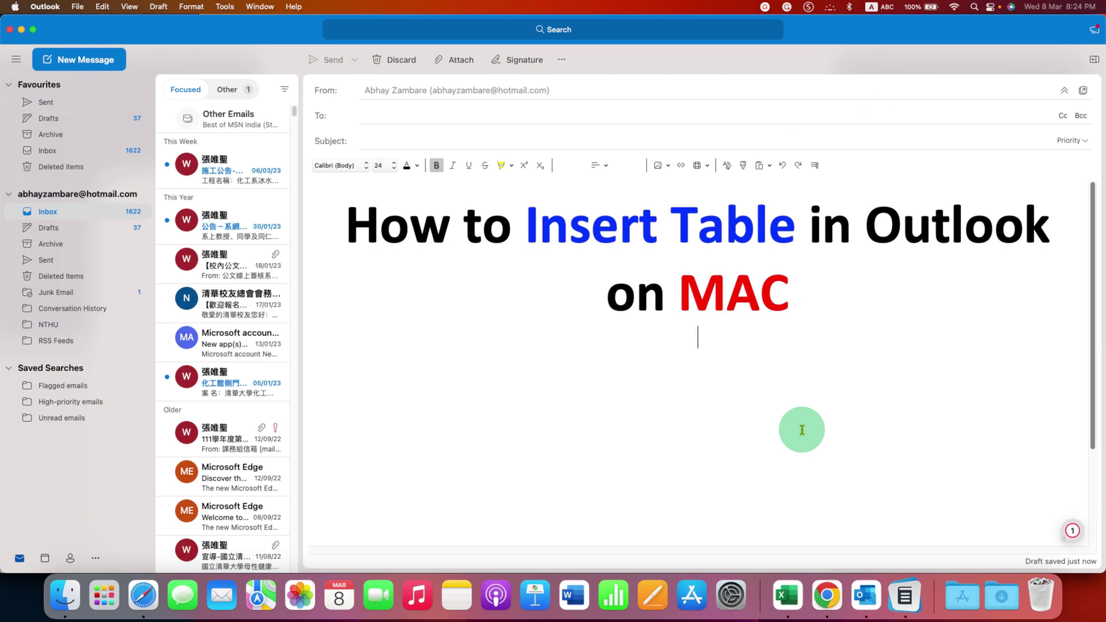
- Insert an empty 4-column by 3-row table below the heading and select it
click(707, 166)
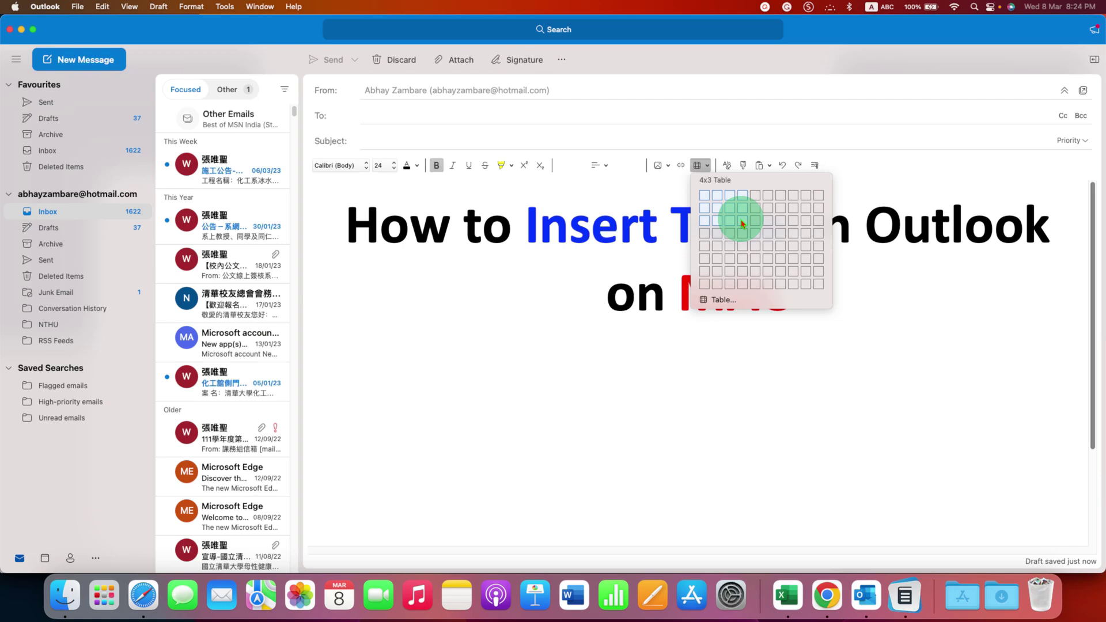
click(742, 223)
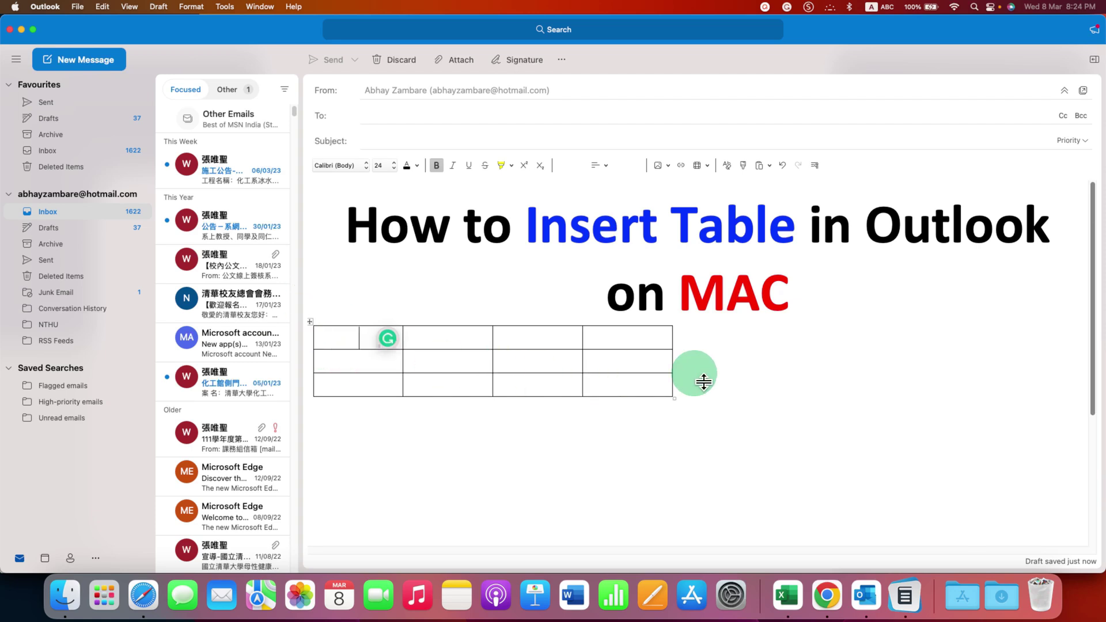
drag(801, 378, 318, 403)
- Set the 4x3 table's alignment to Centre, then reselect the whole table
click(560, 412)
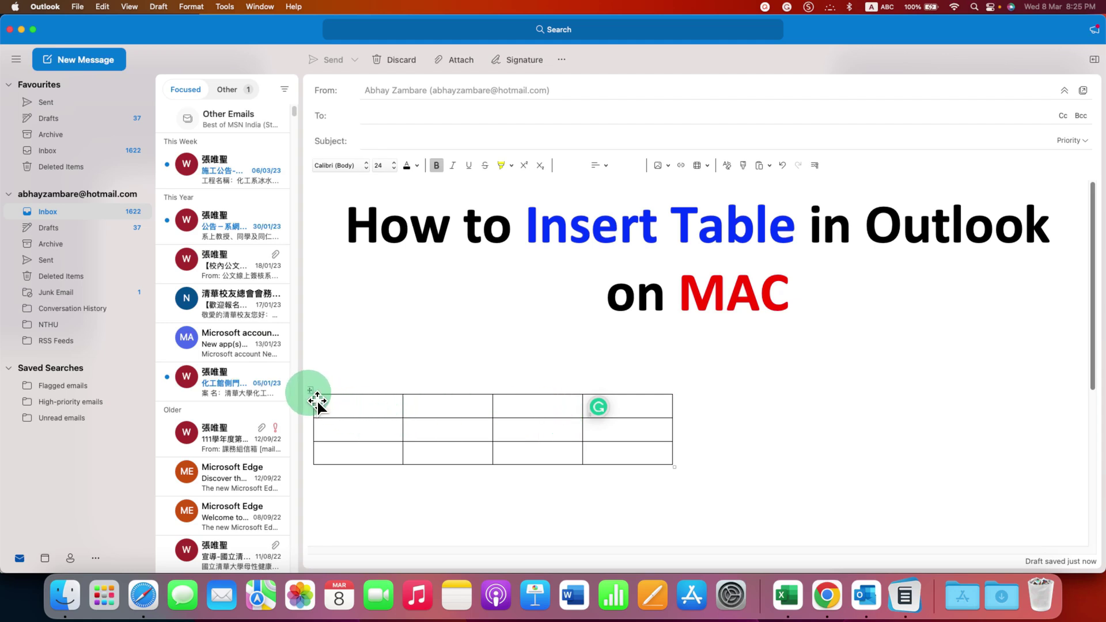
click(318, 402)
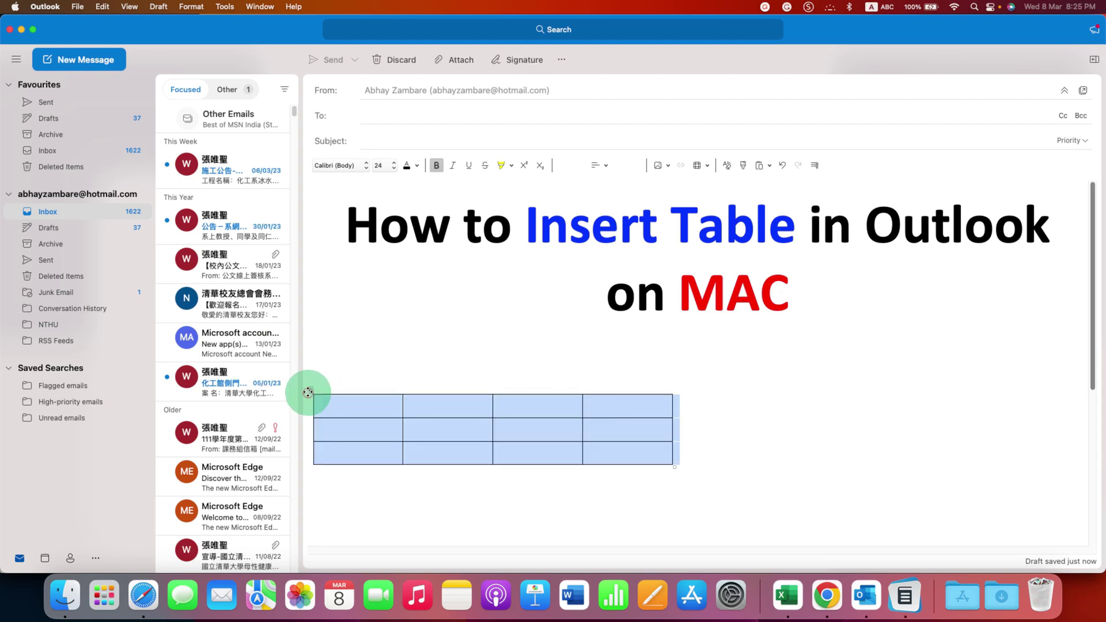
click(598, 166)
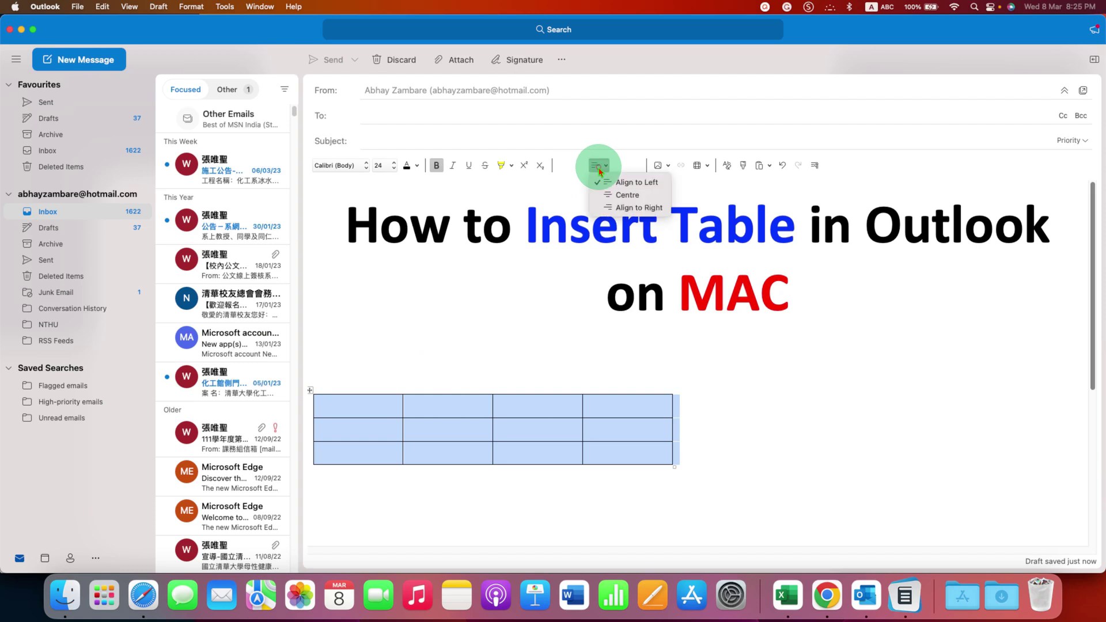
click(624, 196)
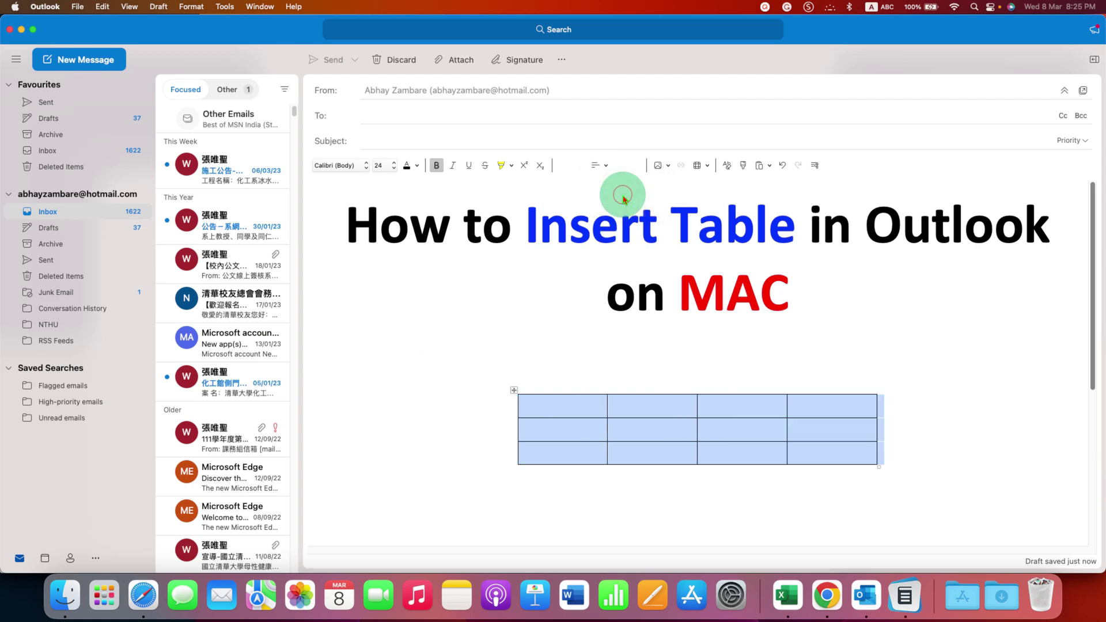
click(647, 372)
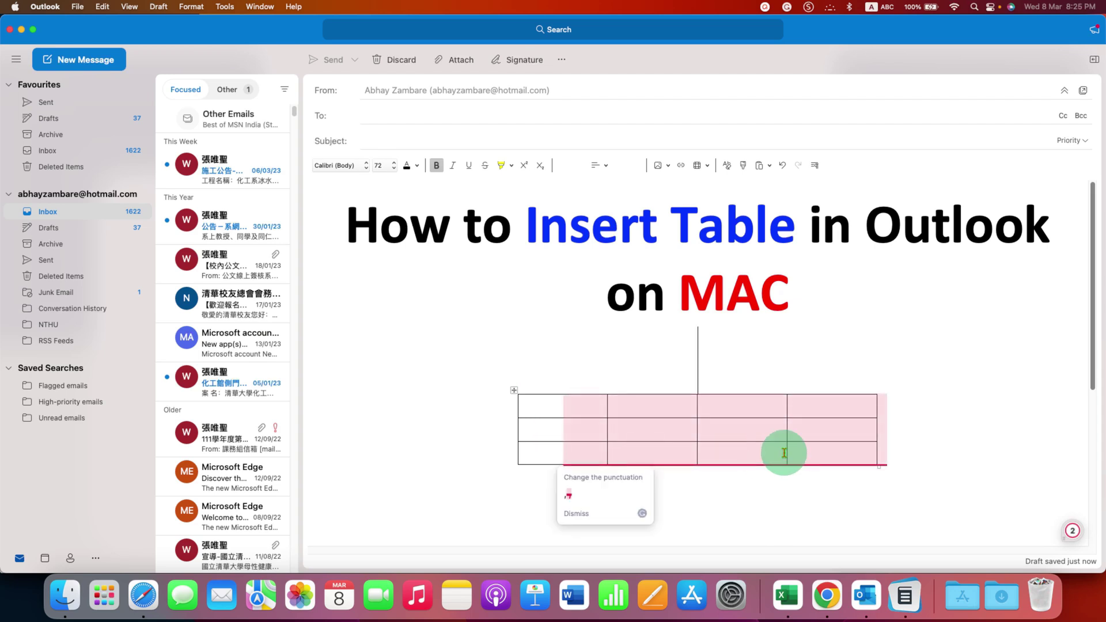
click(521, 407)
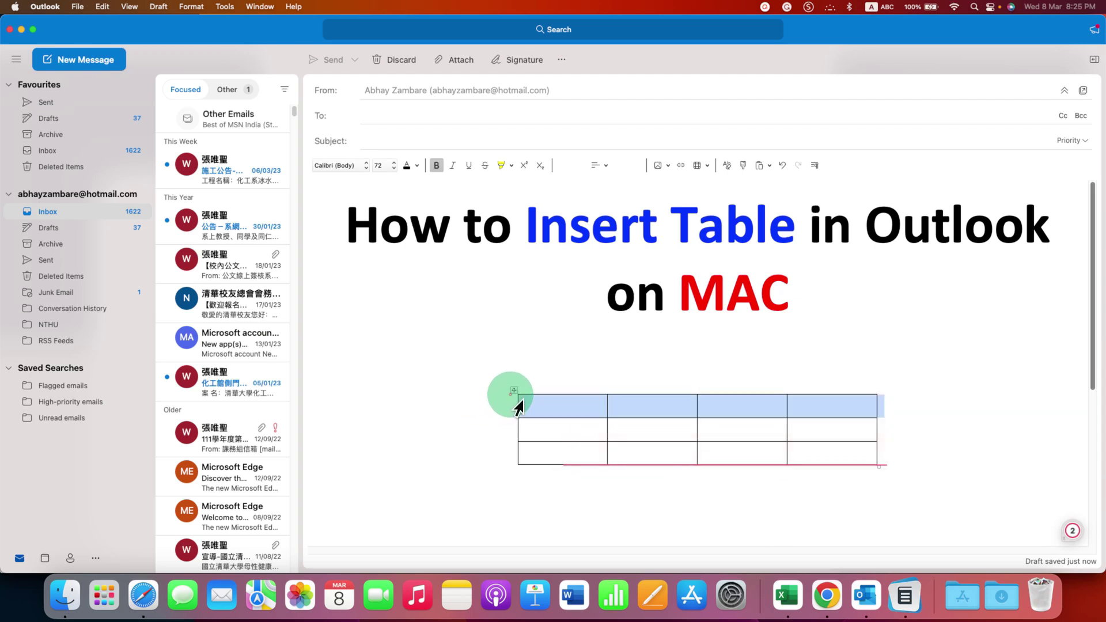
click(522, 403)
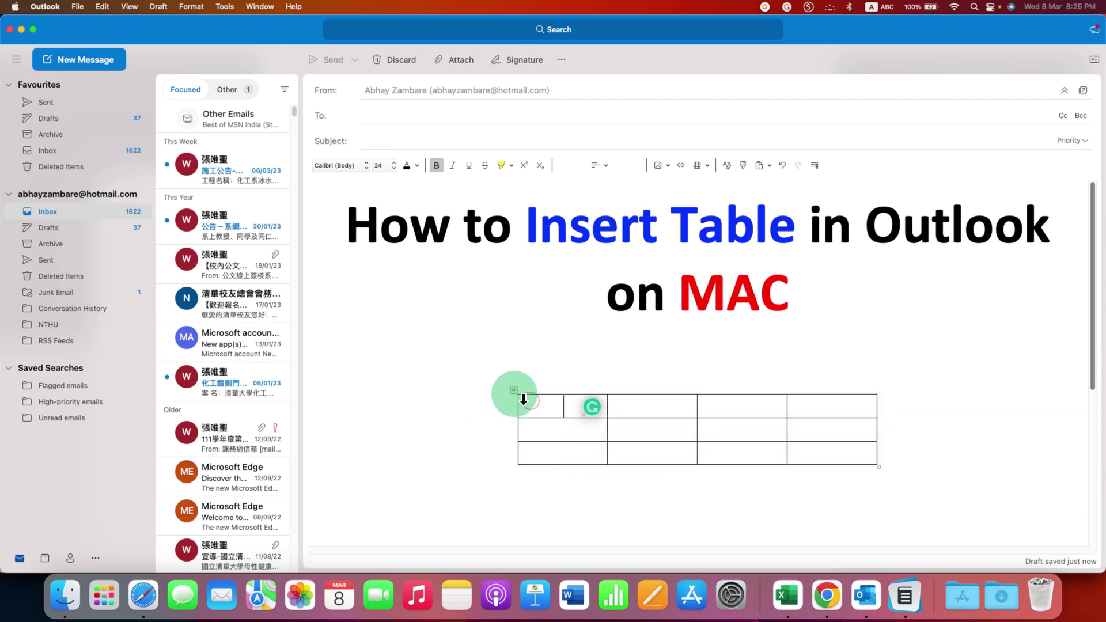
click(522, 400)
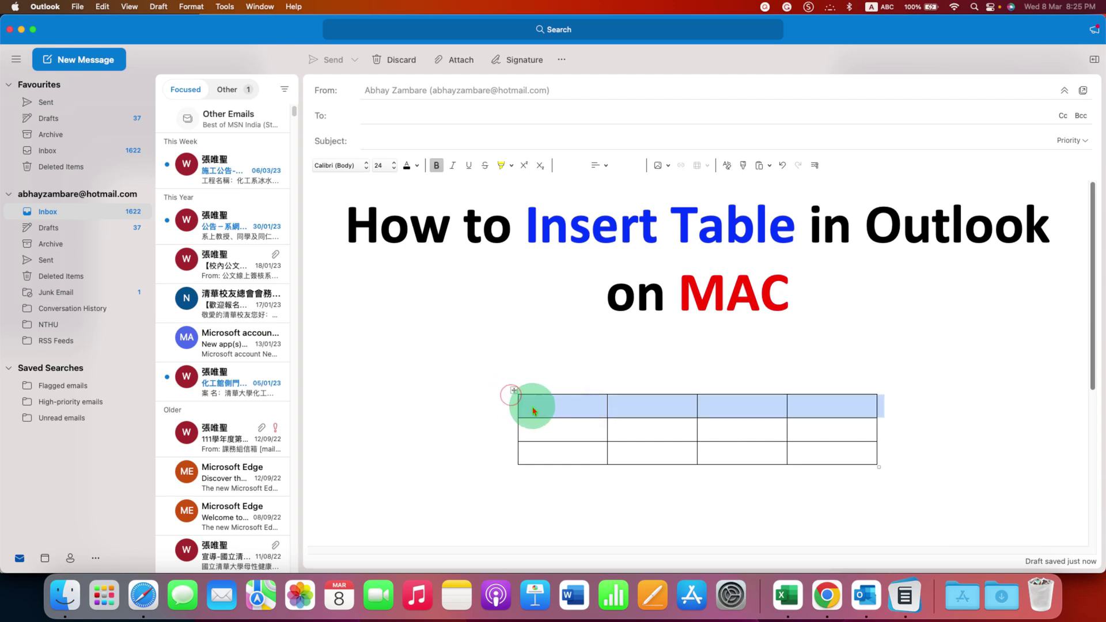
click(522, 402)
- In the table's Borders and Shading settings, choose the outside-only border setting
right_click(515, 397)
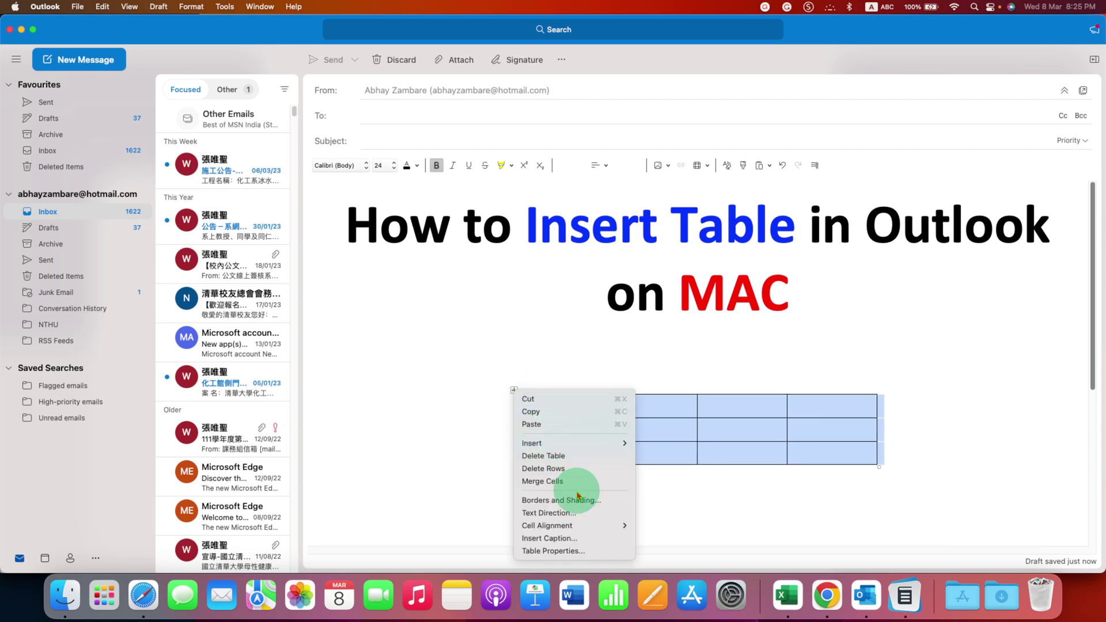
click(590, 508)
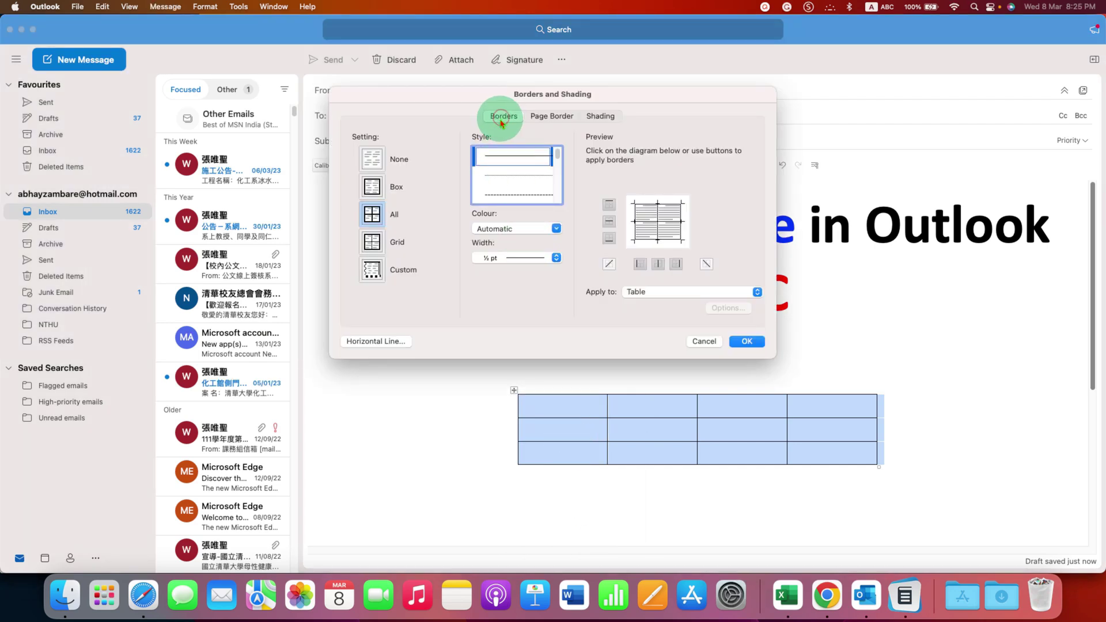
click(373, 186)
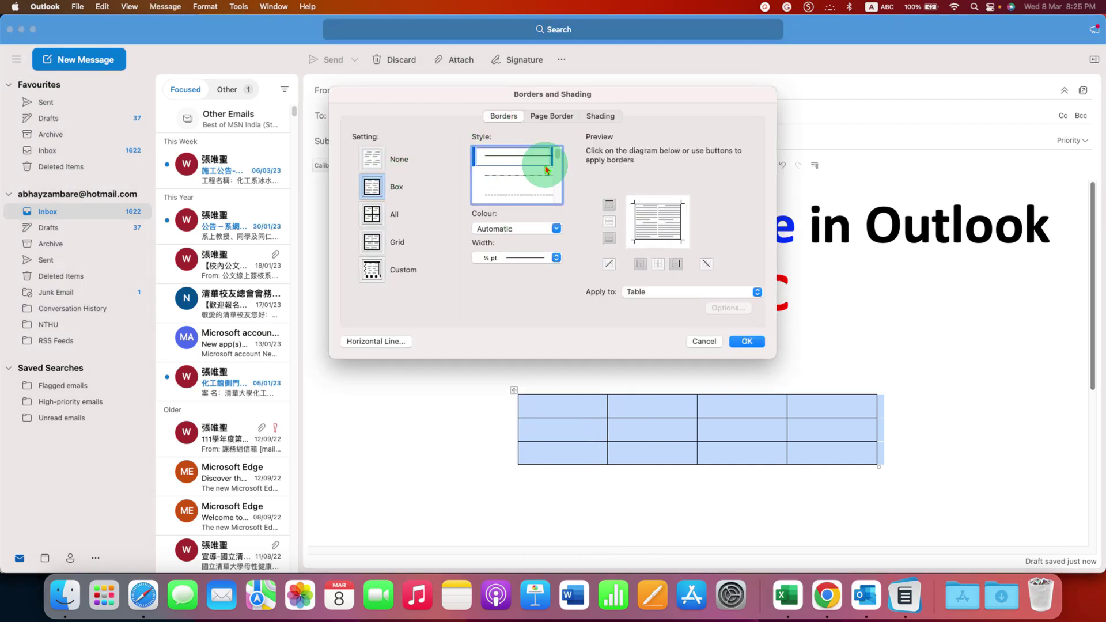
scroll(558, 161, down, 5)
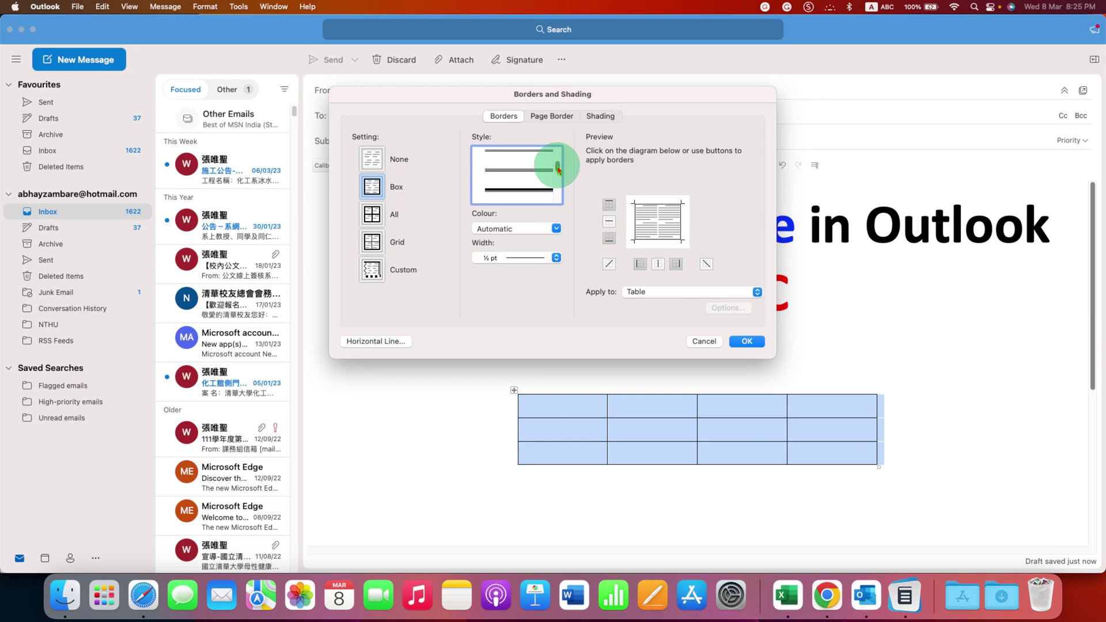
scroll(558, 167, up, 5)
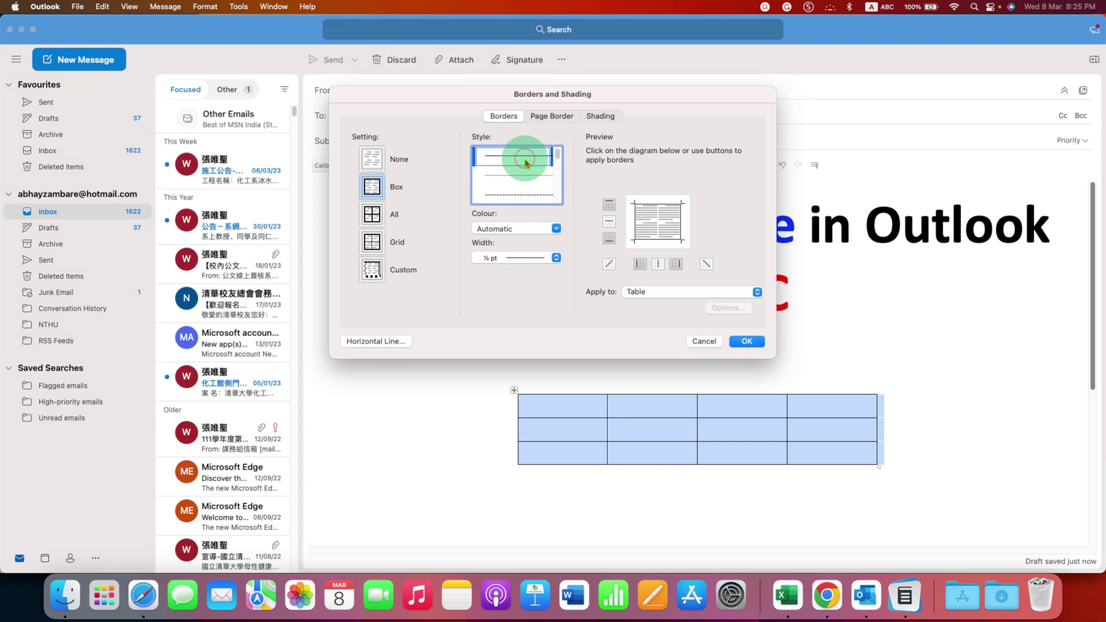
- Set the border colour to red and the border width to 3 pt
click(555, 228)
click(526, 228)
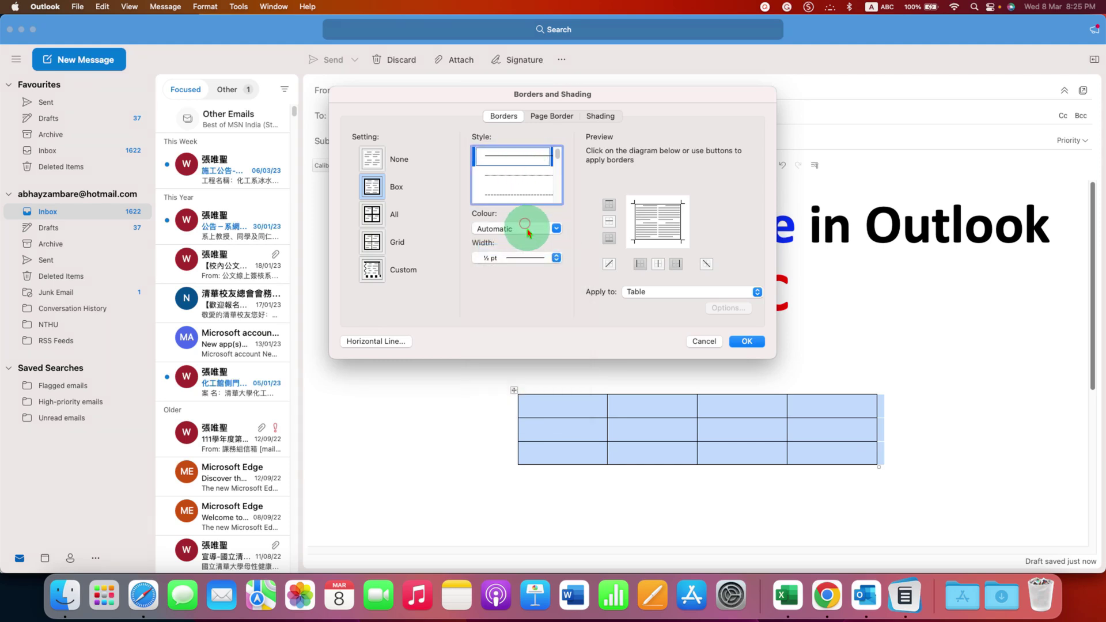
click(528, 231)
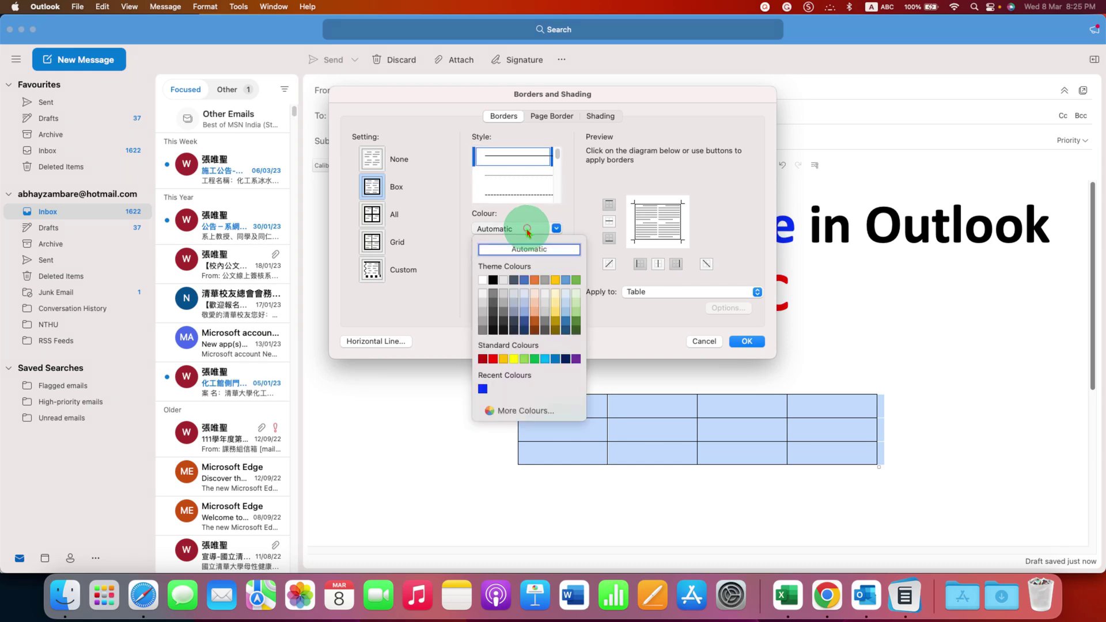
click(493, 360)
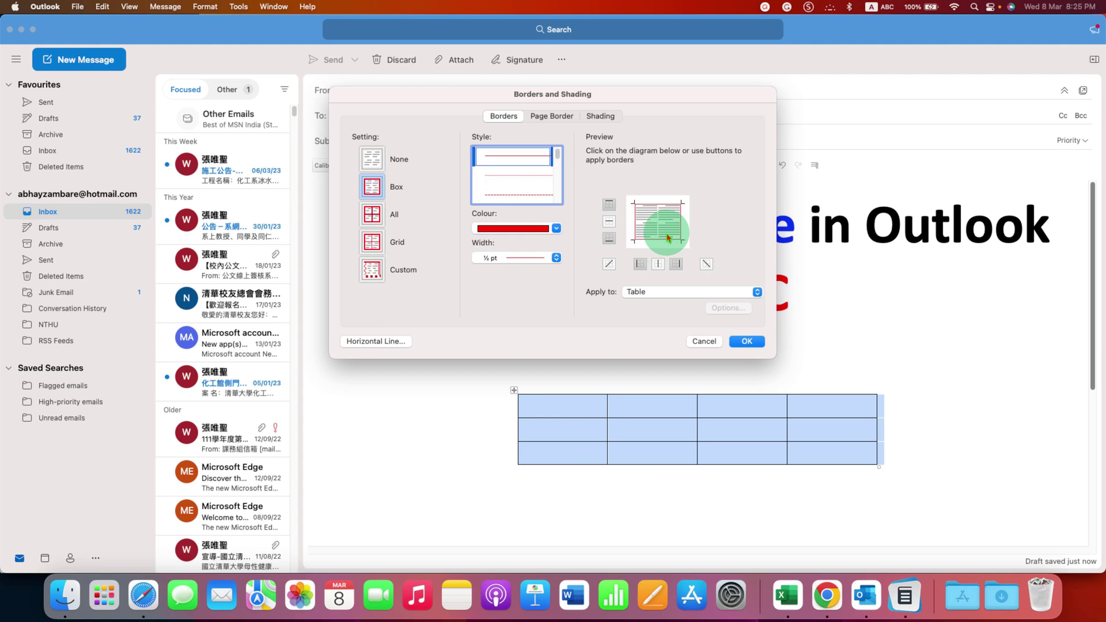
click(512, 259)
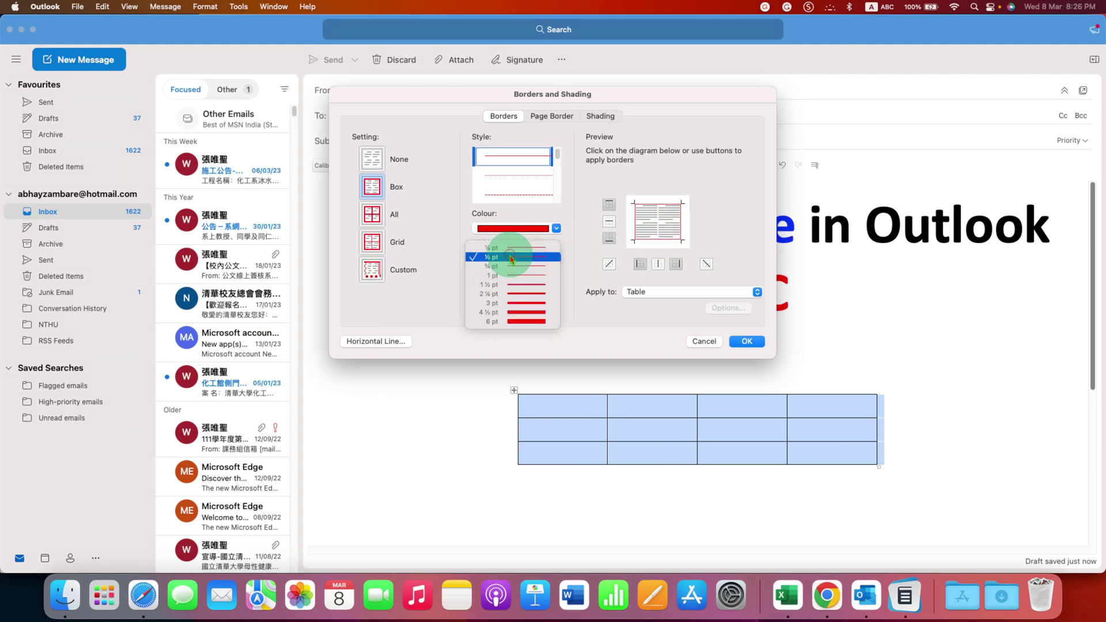
click(527, 303)
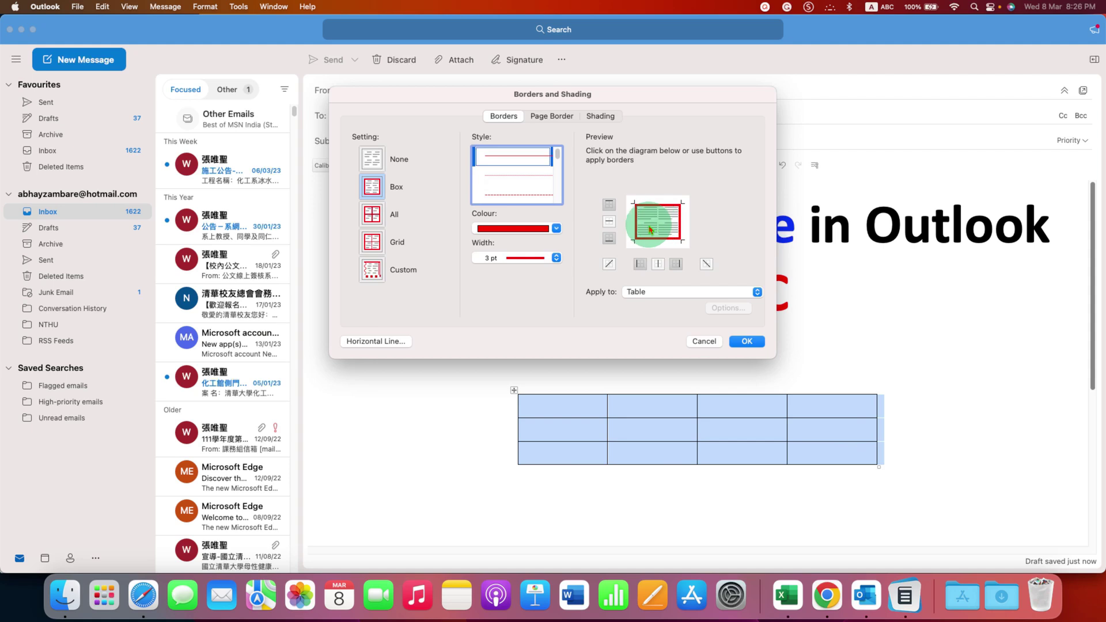
- Add inside horizontal and vertical borders and apply the red 3 pt borders
click(610, 223)
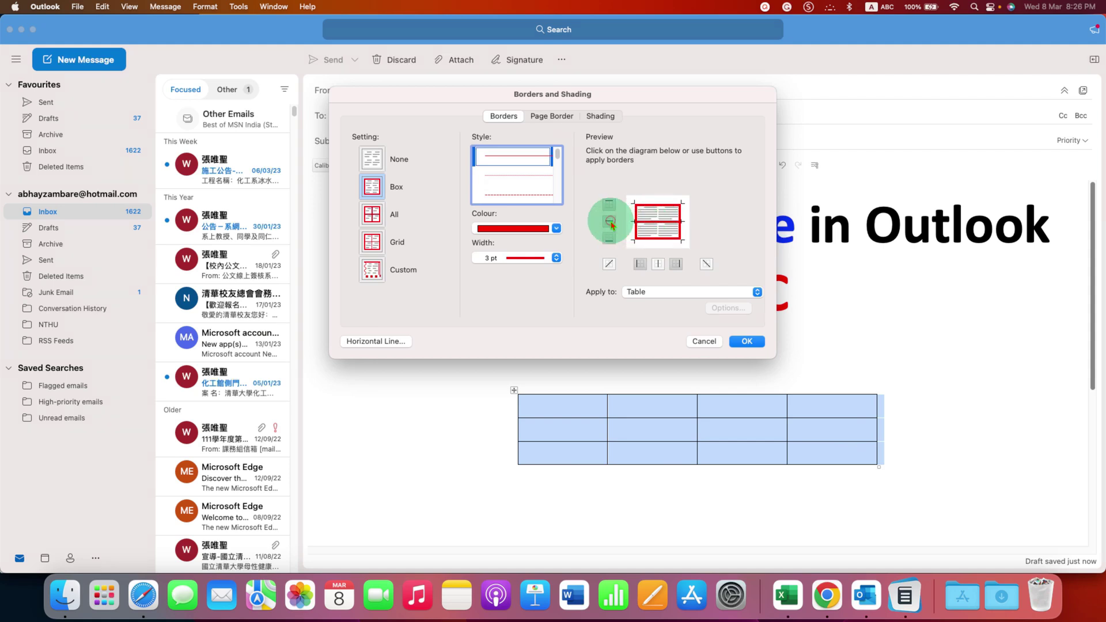
click(658, 265)
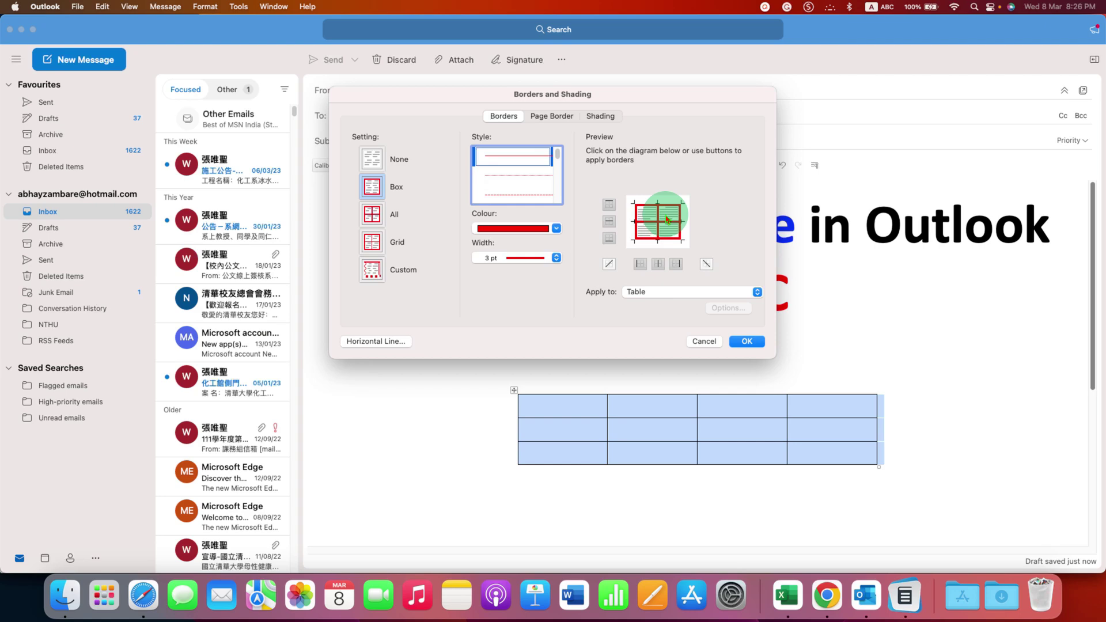
click(745, 342)
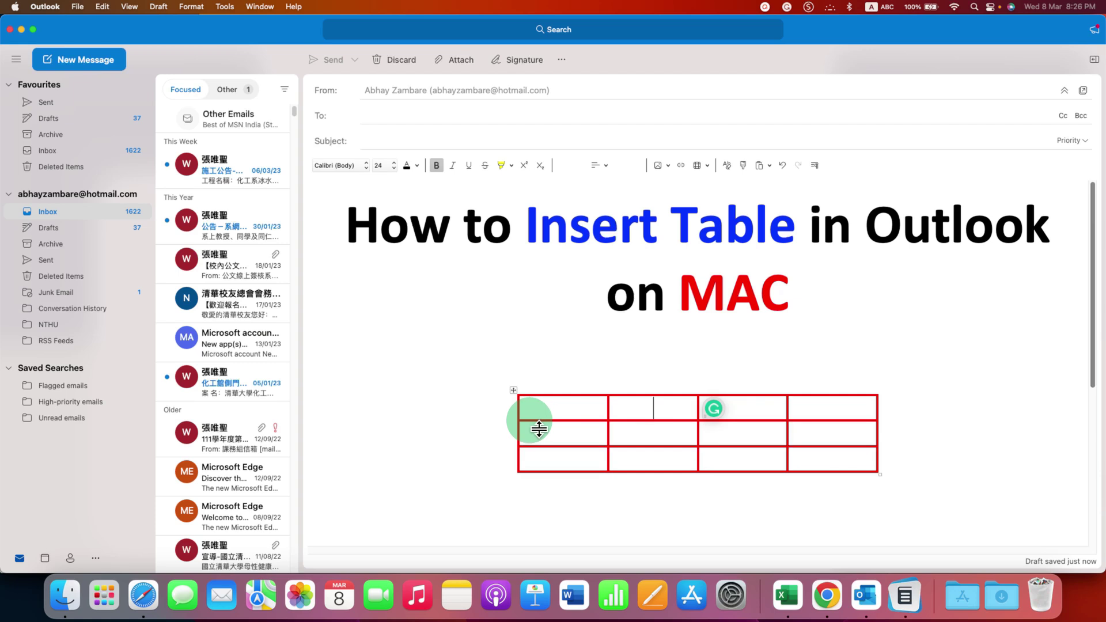
- Make the first row taller and type 'Insert' in the first cell
drag(539, 429, 540, 441)
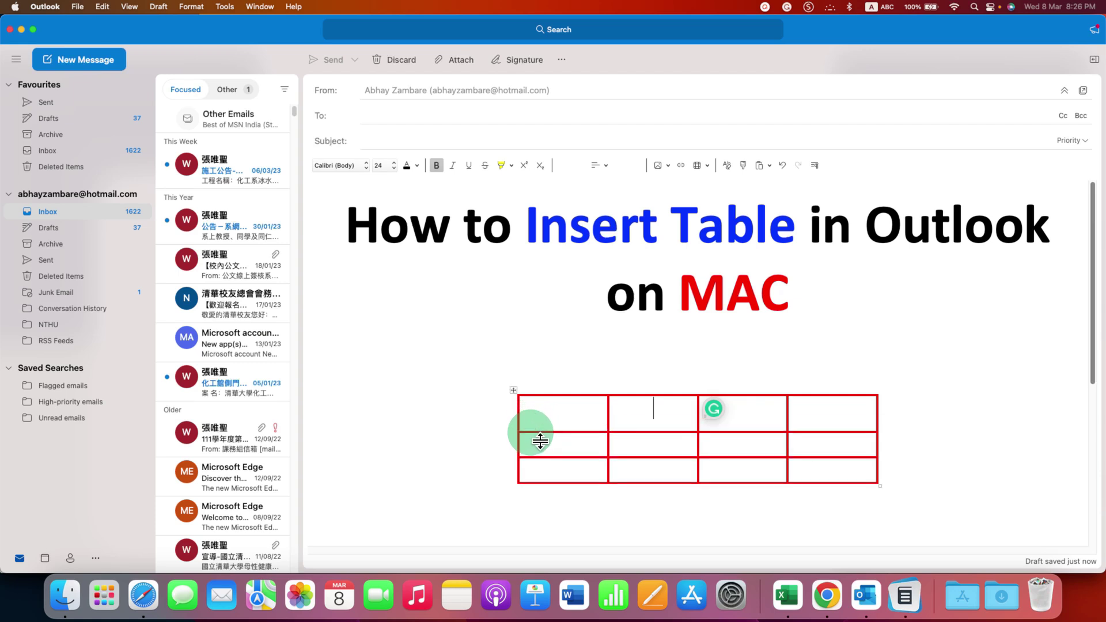
click(558, 416)
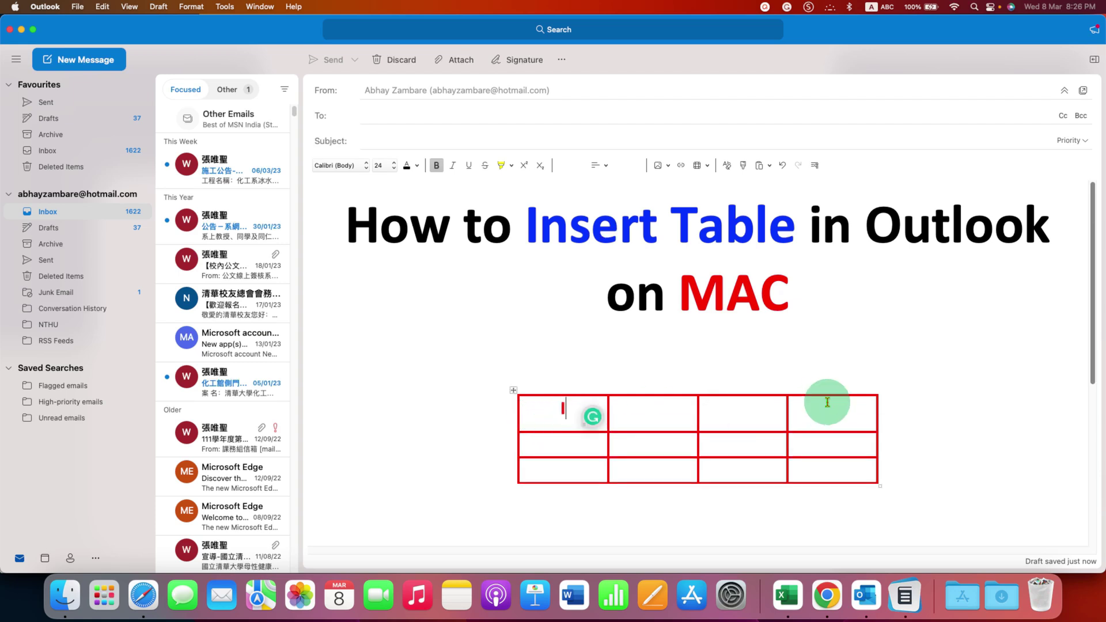
text(Insert)
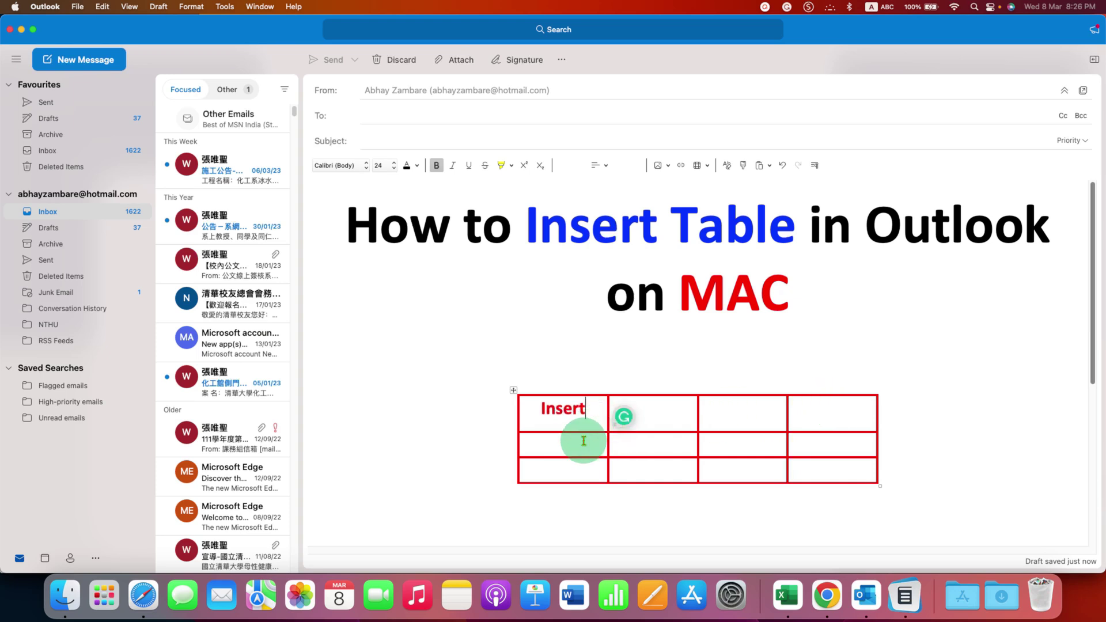
drag(595, 433, 595, 448)
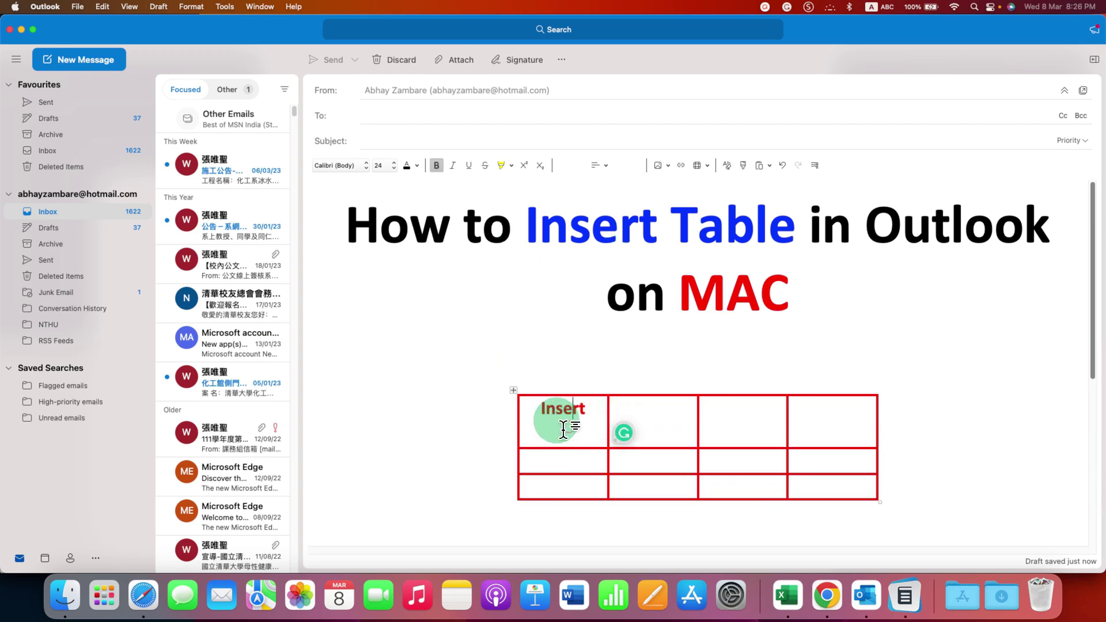
- Centre all table cell contents horizontally and vertically with Align to Centre
drag(547, 416, 865, 486)
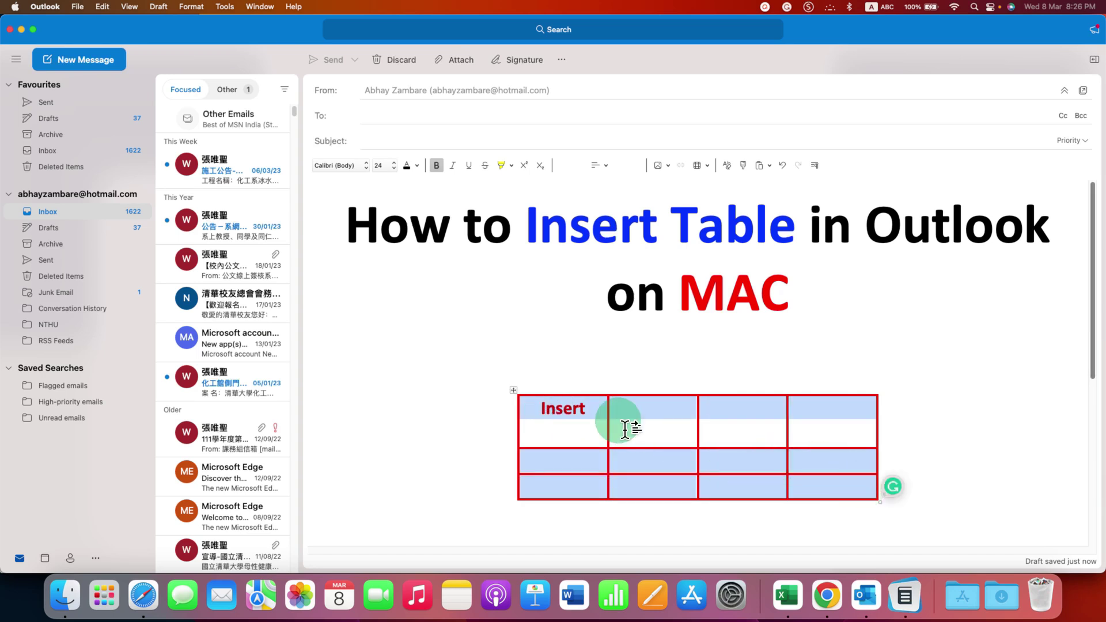
right_click(571, 410)
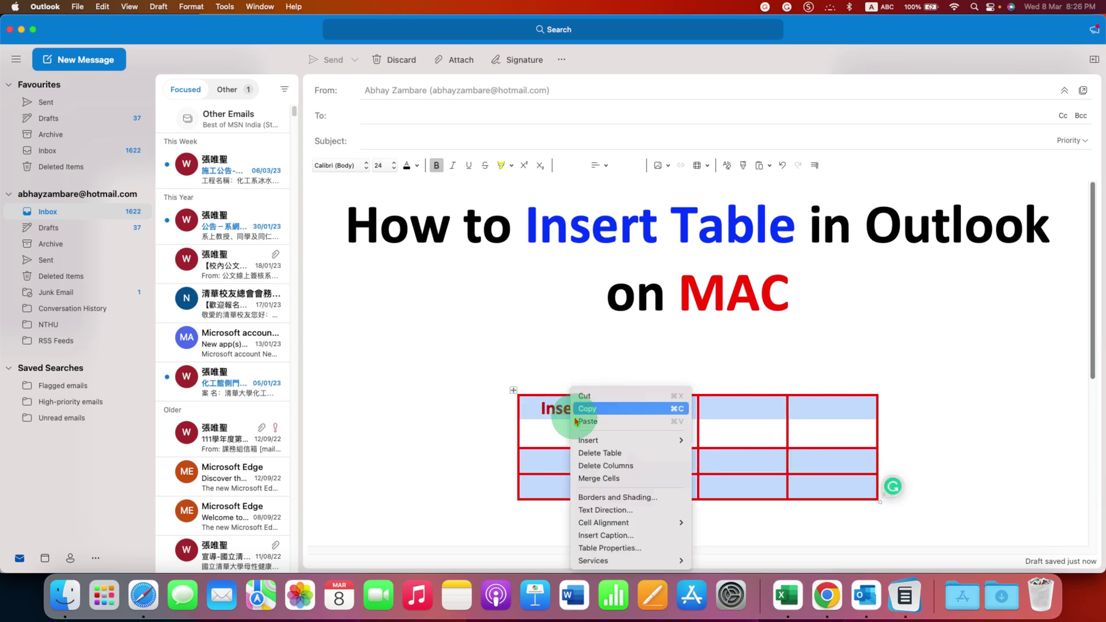
mouse_move(650, 525)
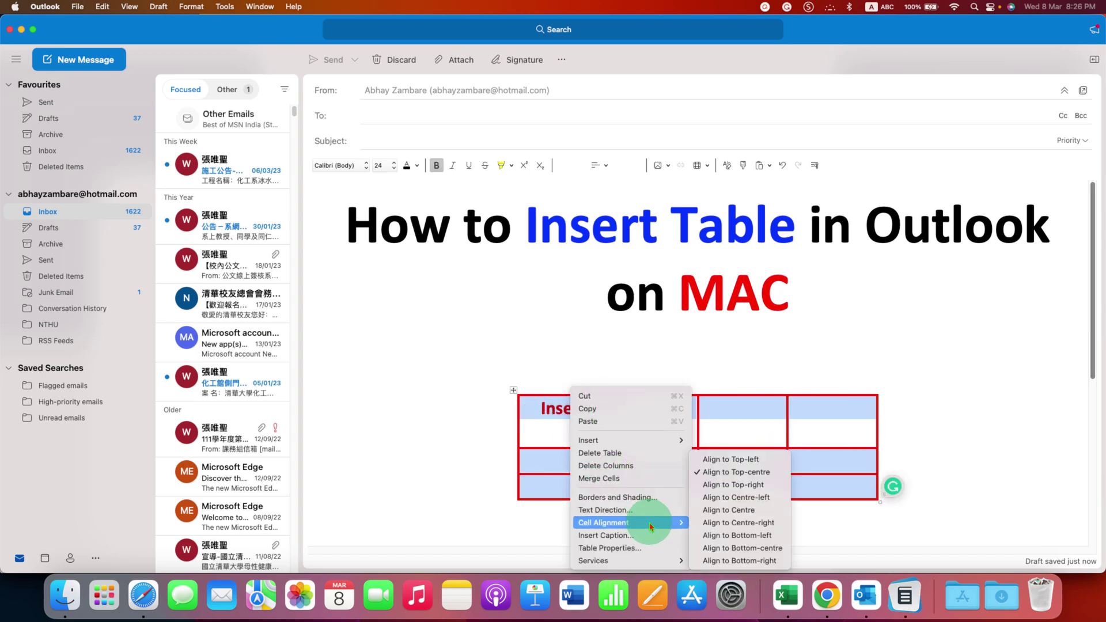
click(747, 511)
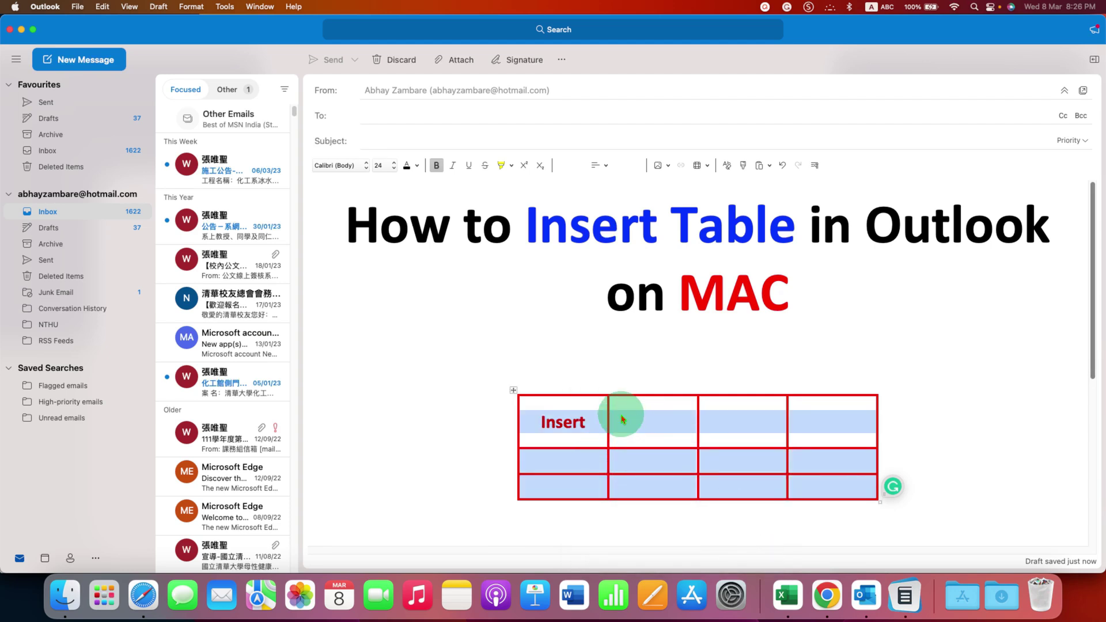
click(621, 426)
click(594, 430)
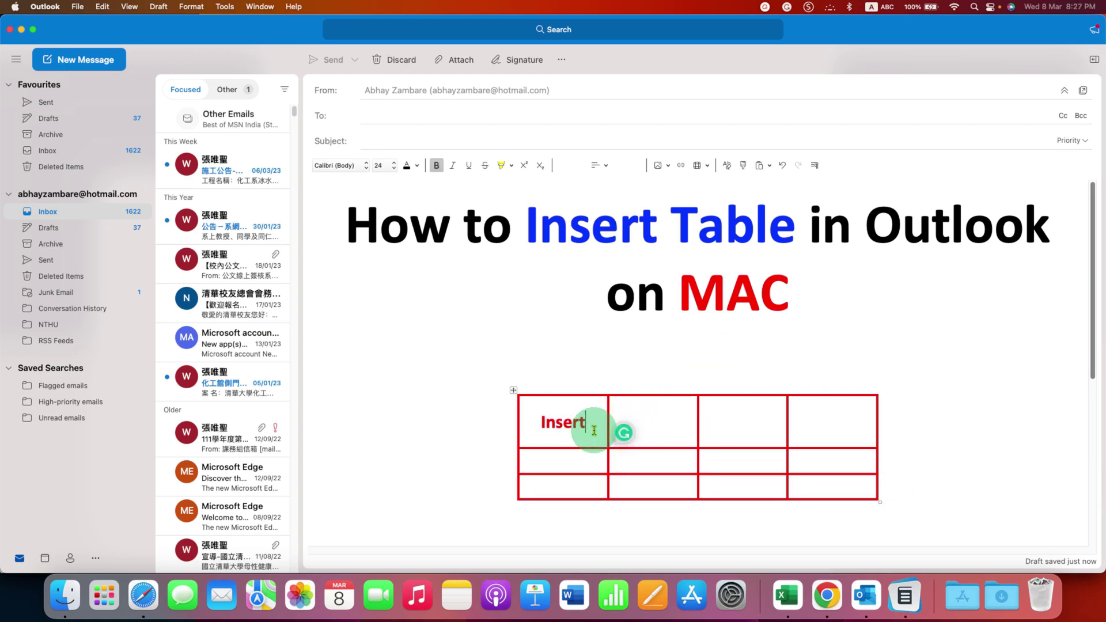
- Turn 'Insert' to a vertical Text Direction reading upward, then select the next two top-row cells
right_click(577, 428)
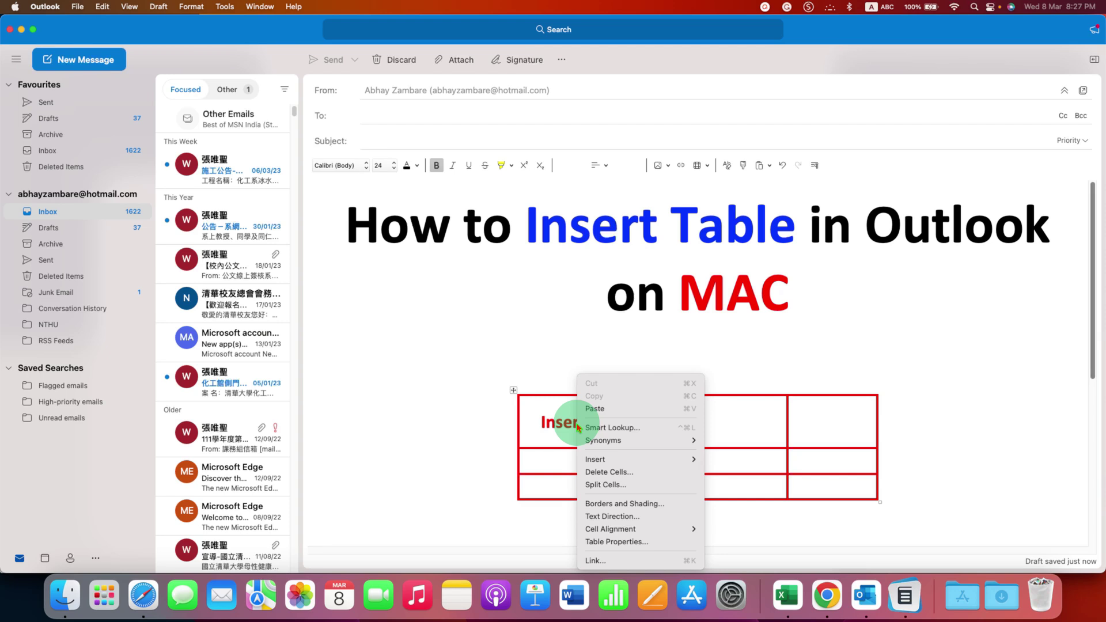
click(645, 517)
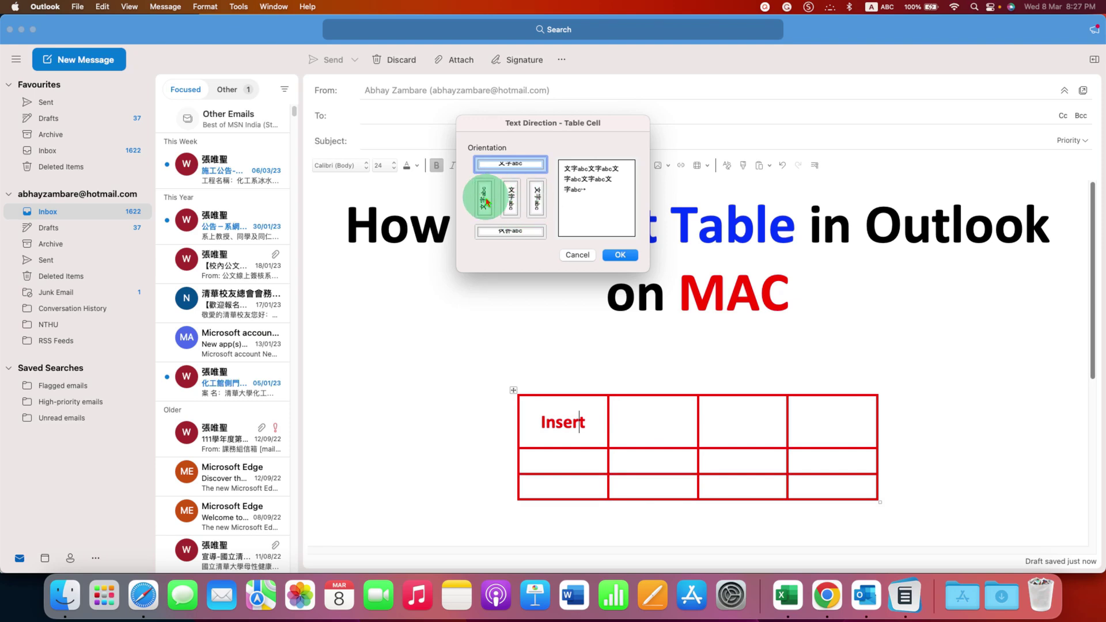
click(486, 202)
click(626, 258)
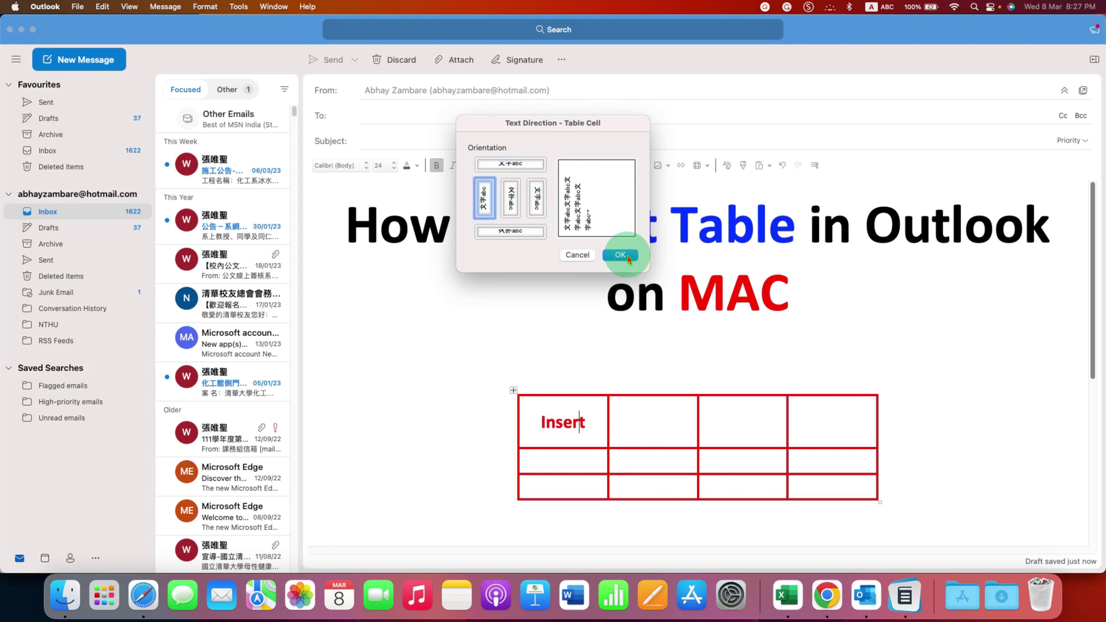
click(668, 429)
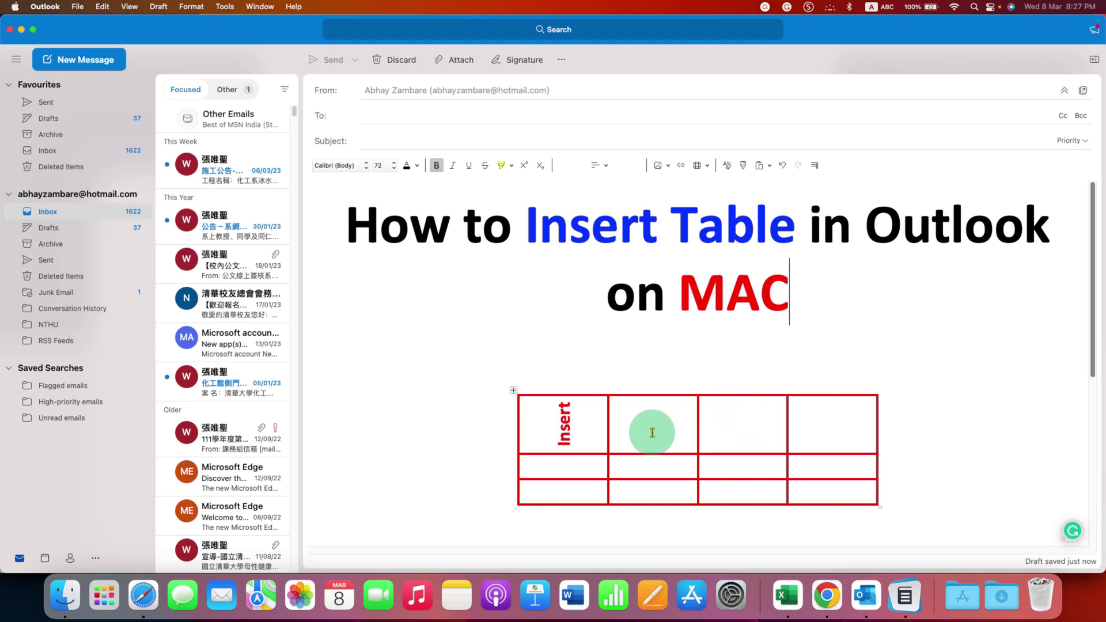
drag(652, 433, 730, 425)
- Merge the second and third top-row cells, and type 'fgfdgfdg' in the second row's second cell
right_click(730, 425)
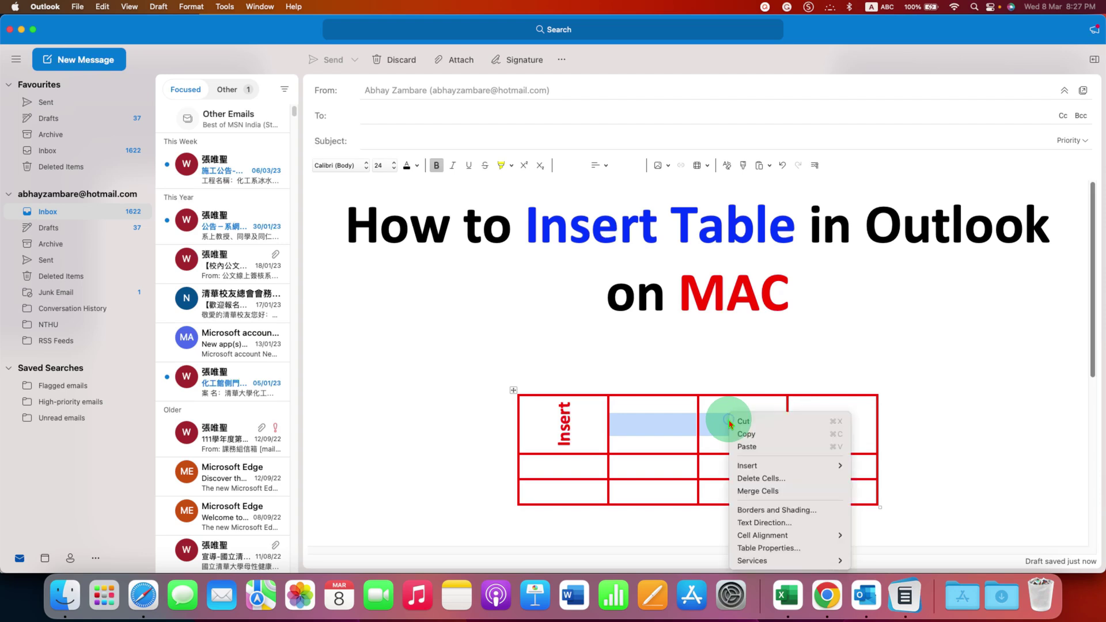
click(792, 495)
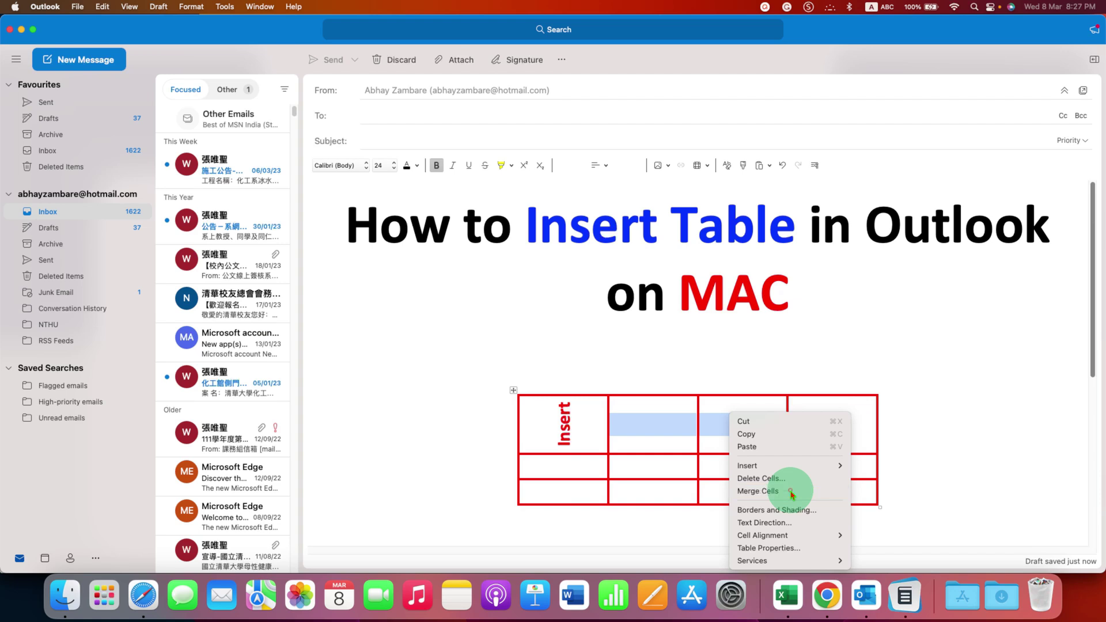
click(849, 458)
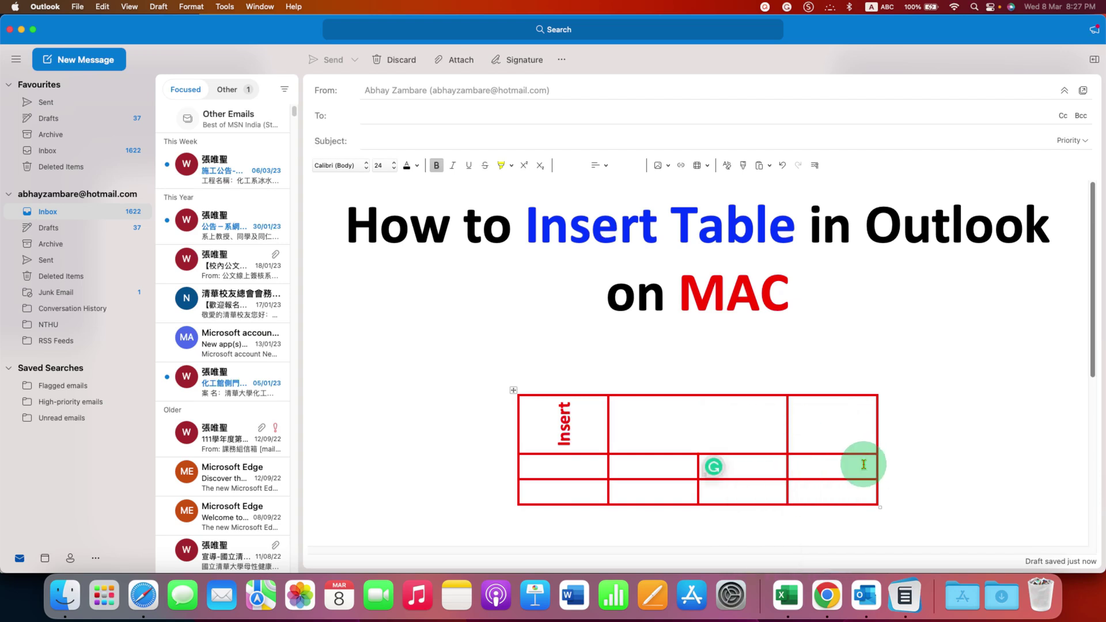
text(fgfdgfdg)
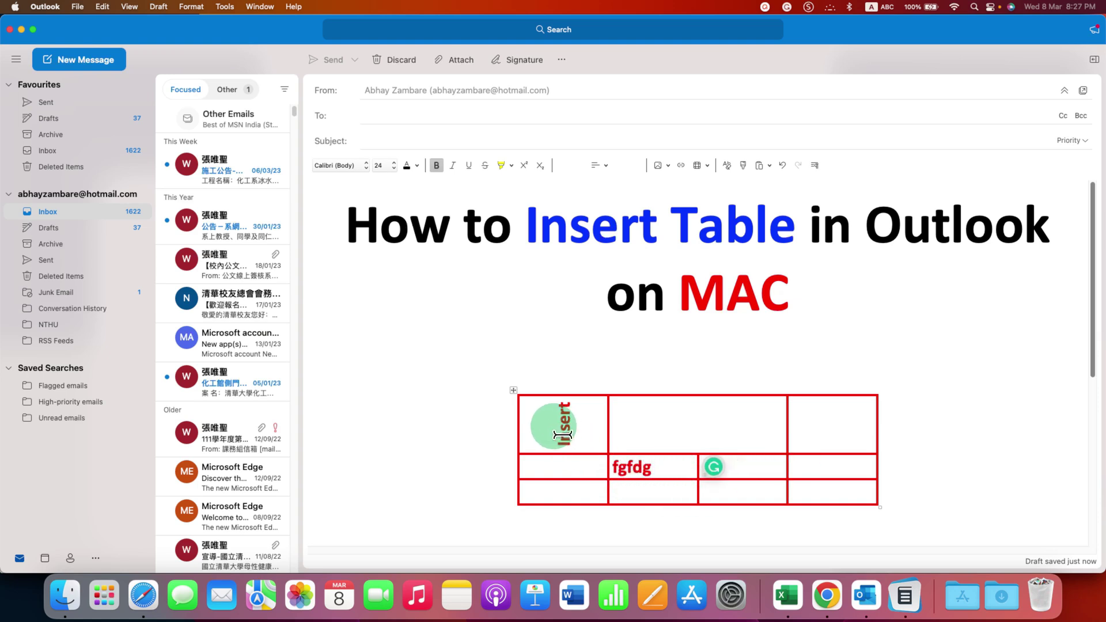
- Align the selected table cells' contents to the vertical middle
drag(548, 424, 865, 494)
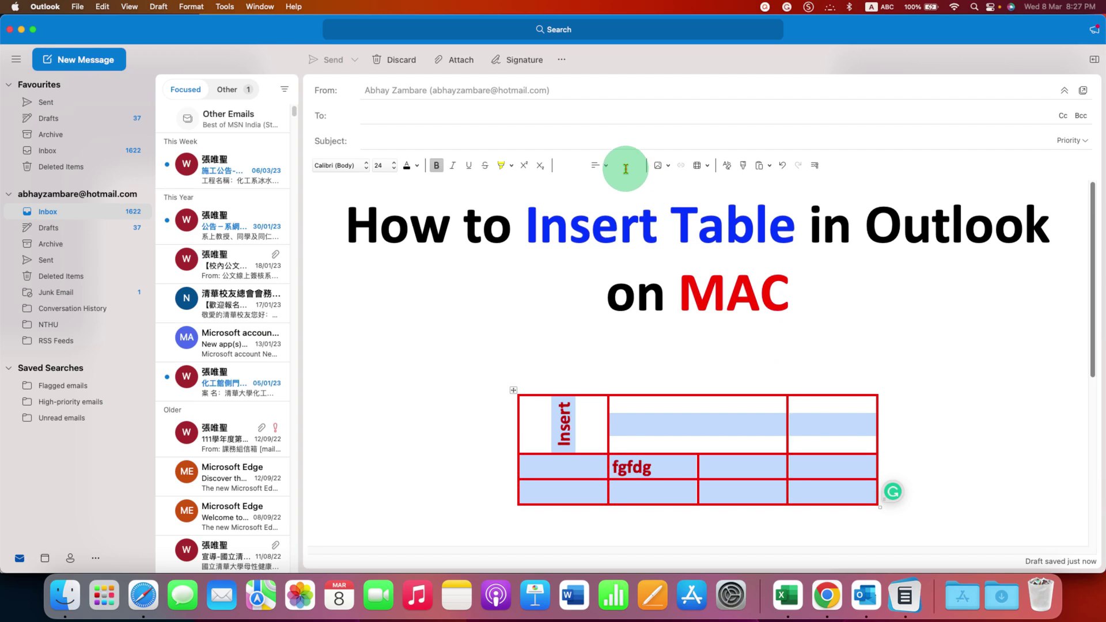
click(605, 166)
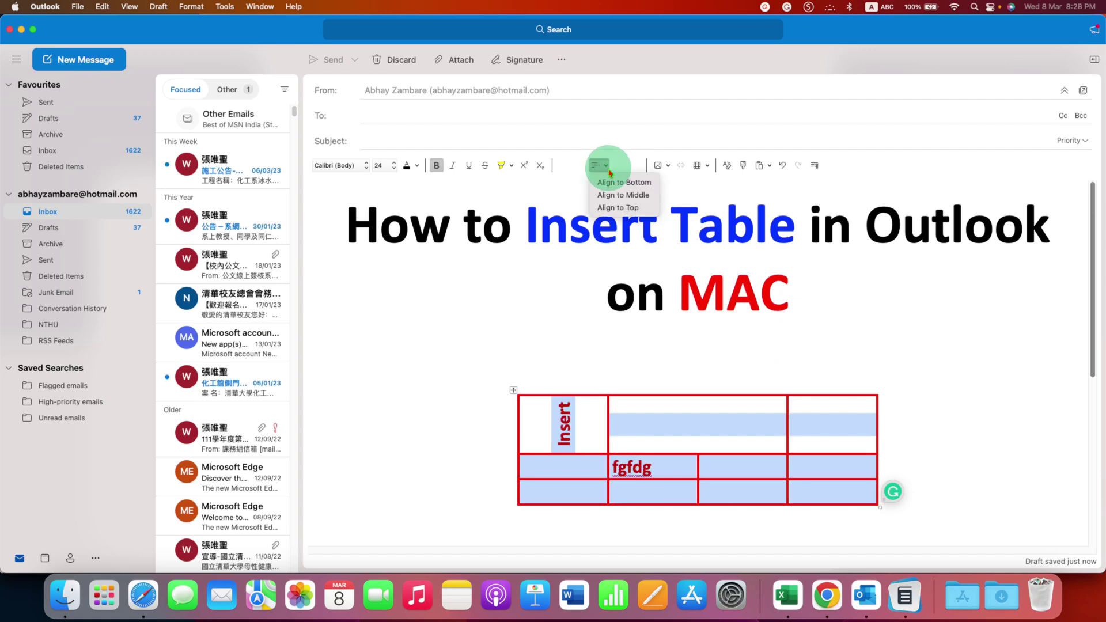
click(645, 196)
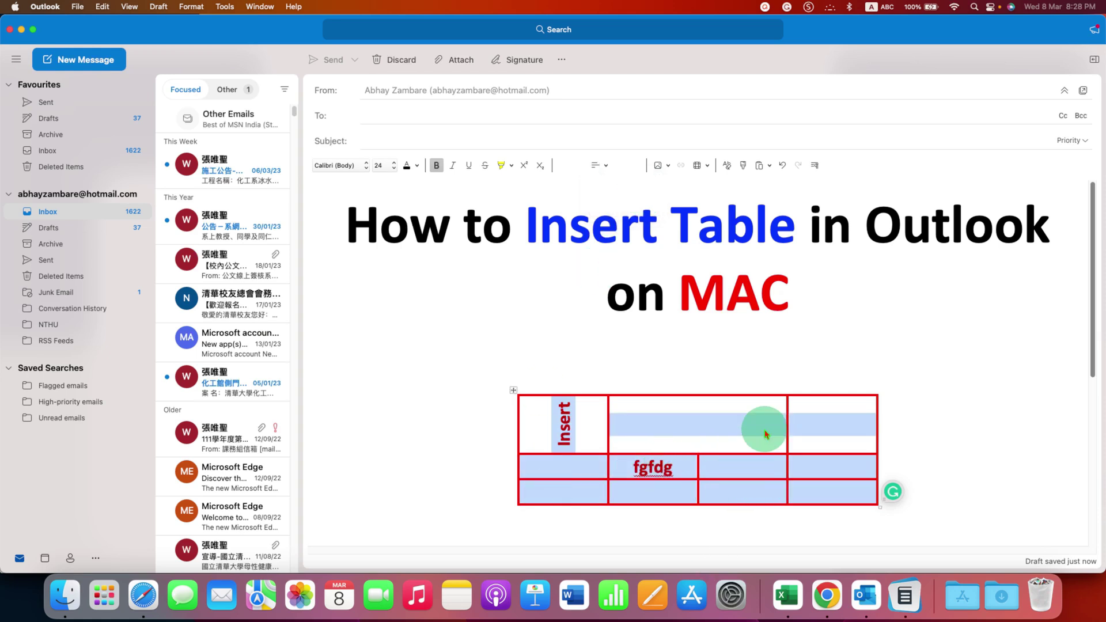
click(815, 330)
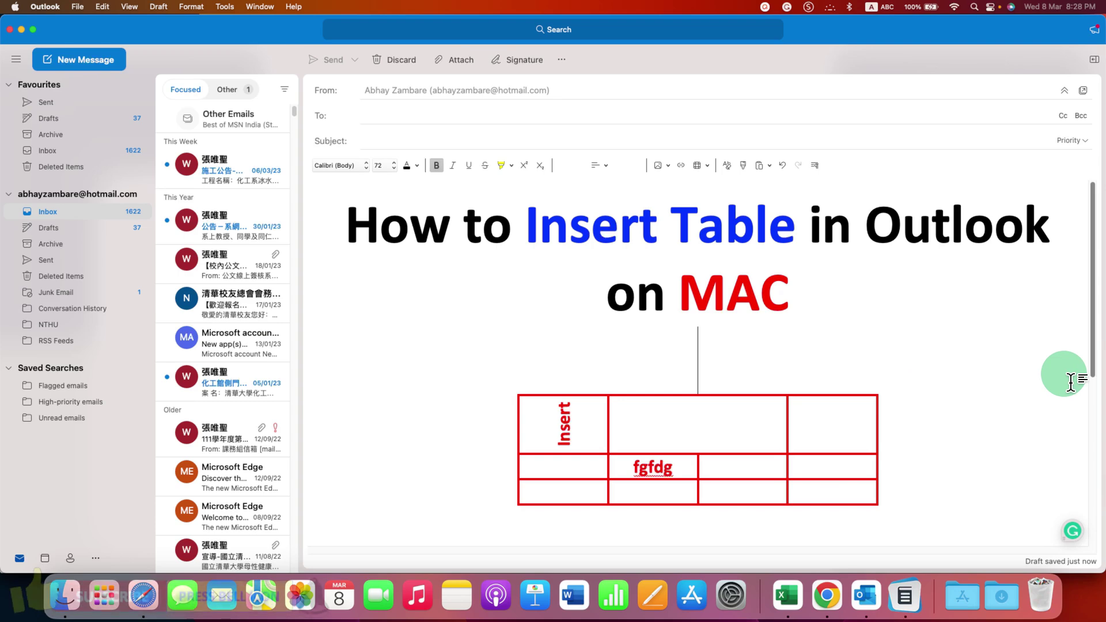